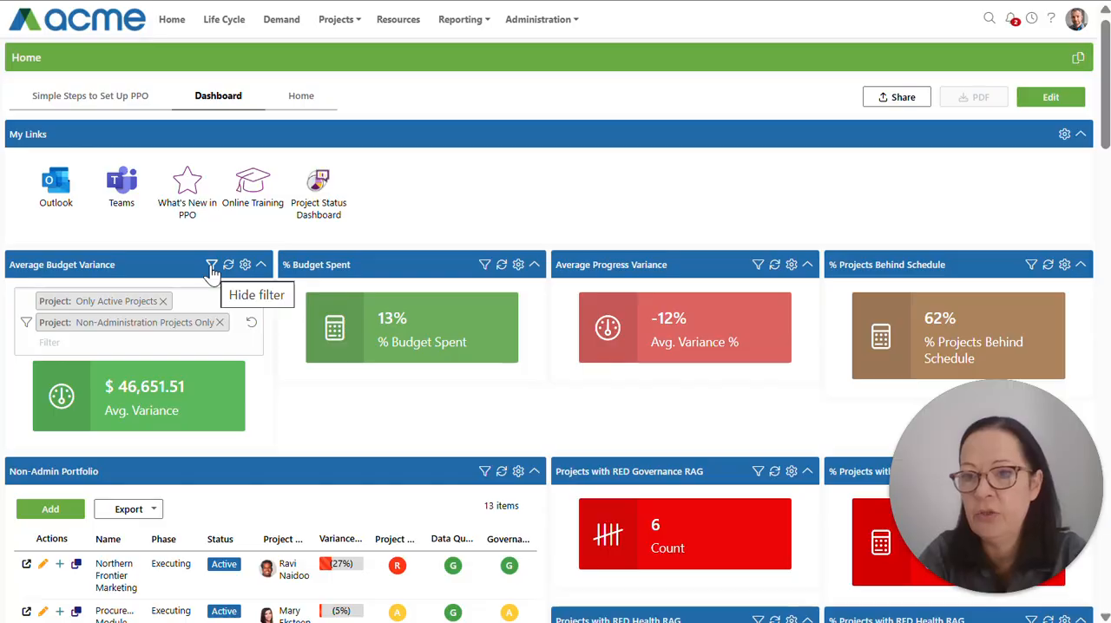
Step: Hide the filter of the Average Budget Variance widget and examine its calculation and colour settings
left_click(212, 267)
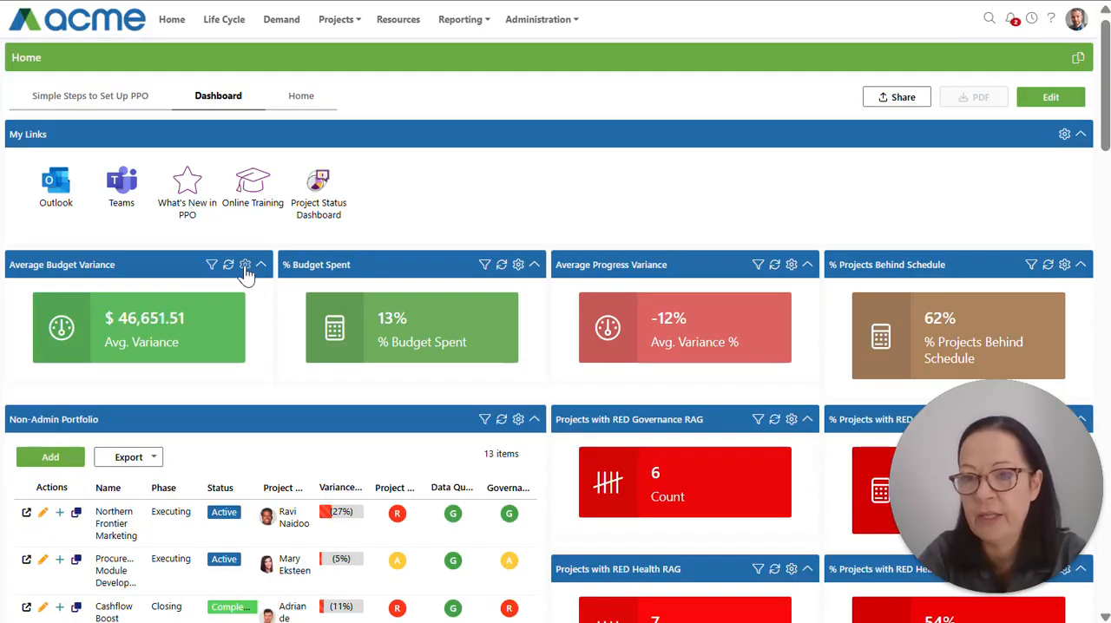
left_click(246, 266)
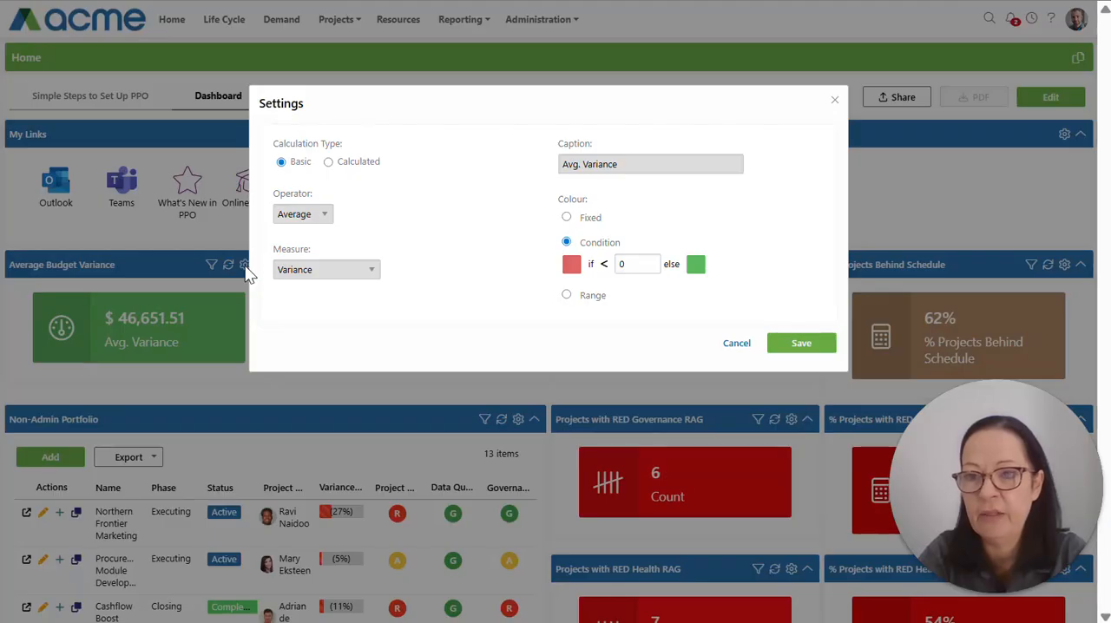
left_click(834, 104)
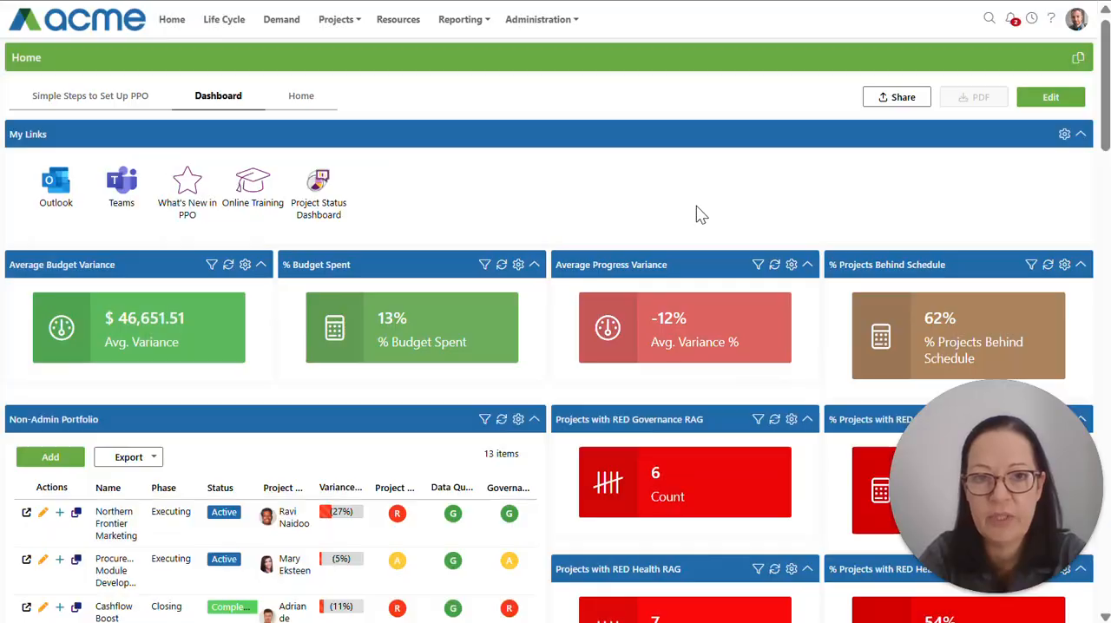
Step: Examine the filter and the column and appearance settings of the Non-Admin Portfolio widget
left_click(485, 420)
left_click(518, 420)
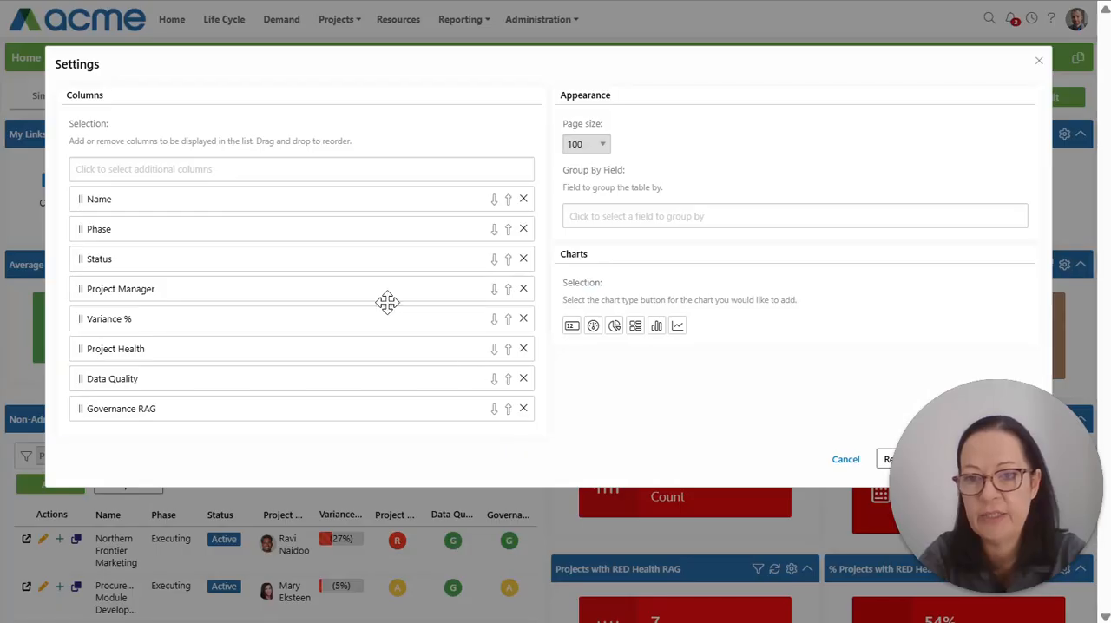
left_click(845, 462)
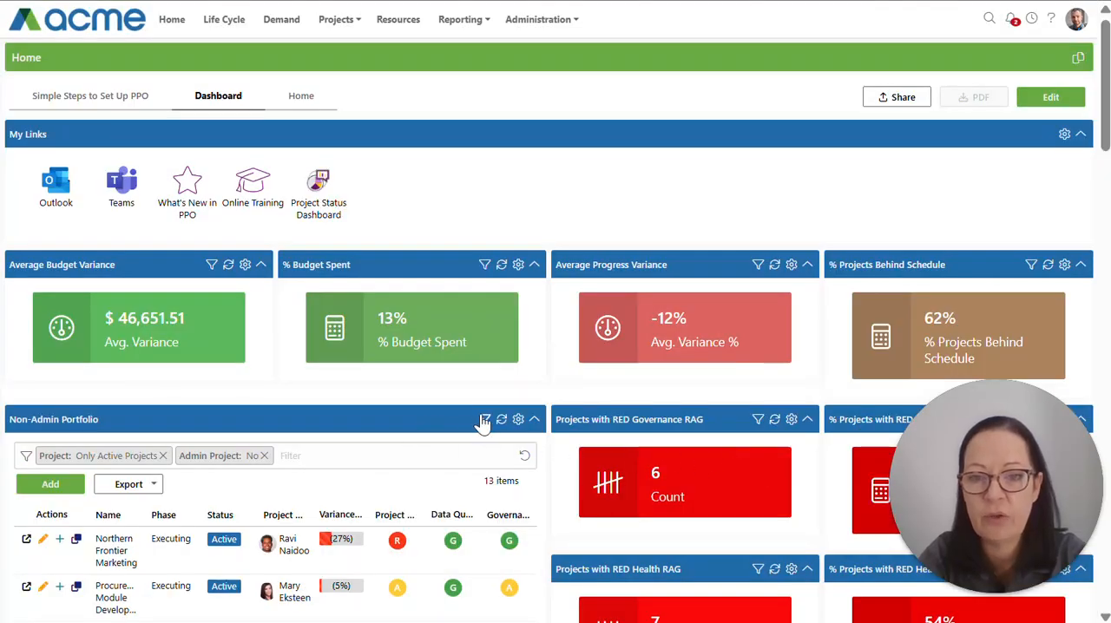
left_click(484, 420)
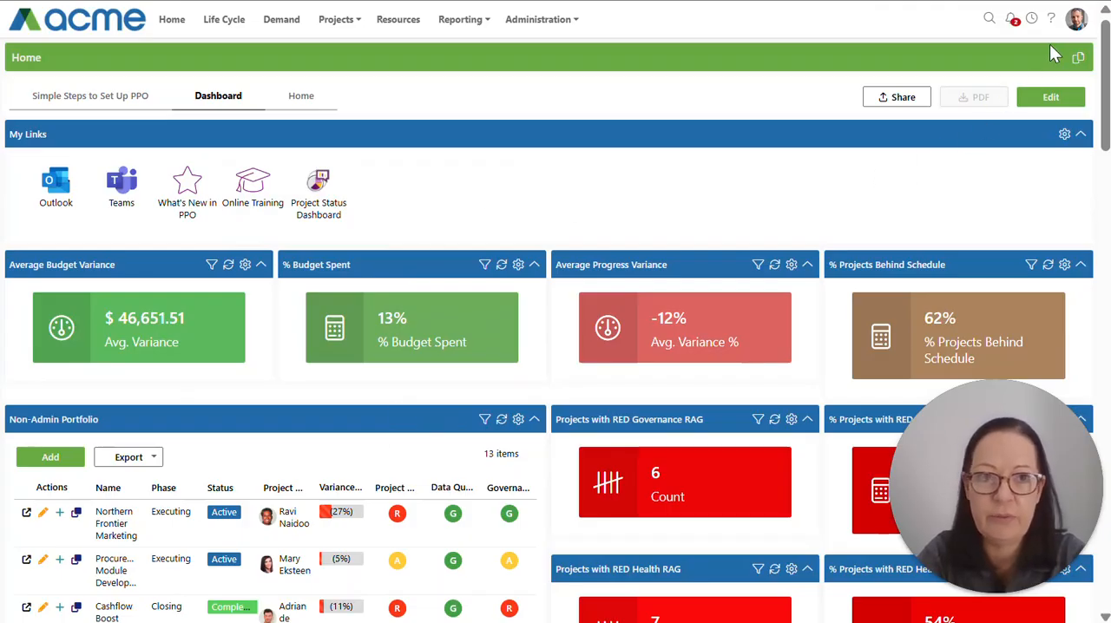
left_click(1075, 19)
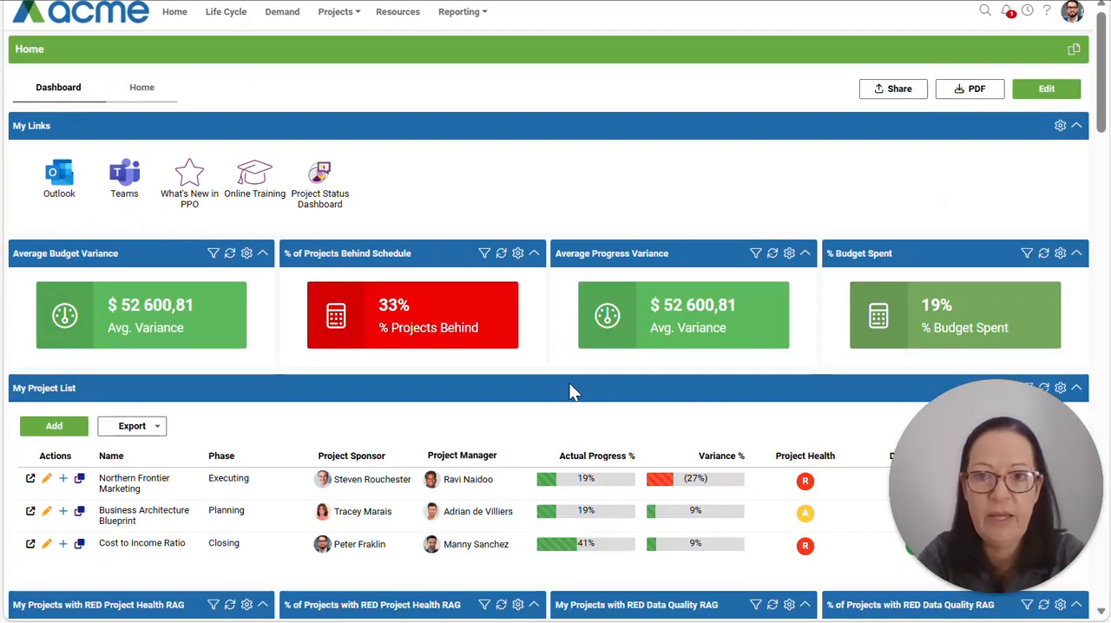
left_click(1072, 11)
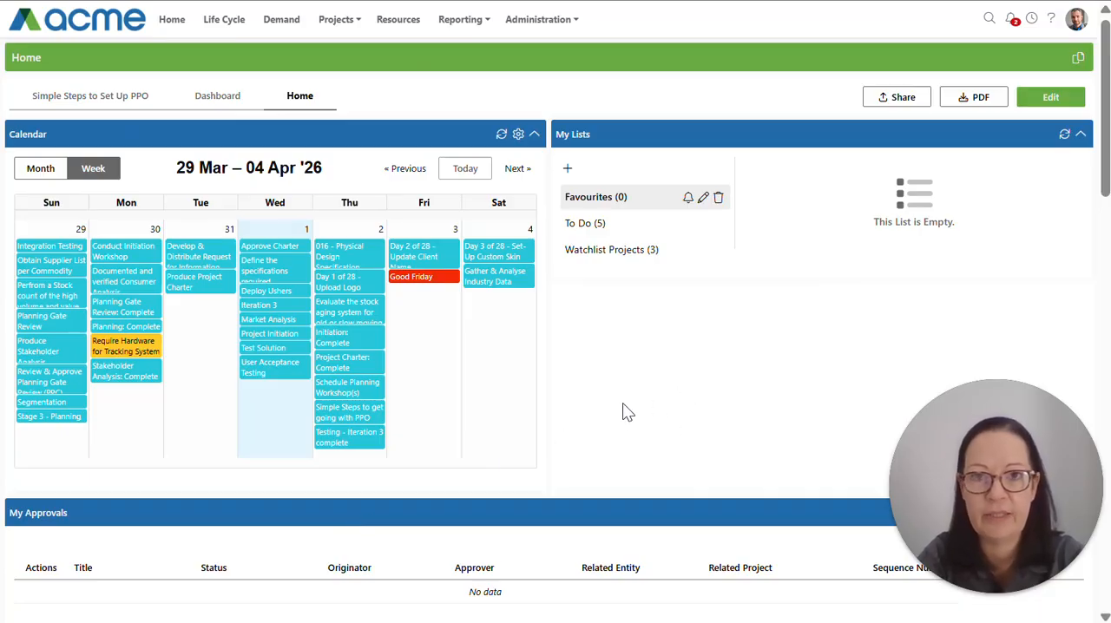
Step: Open the Home page's default settings in the Widget Configuration administration area
left_click(544, 19)
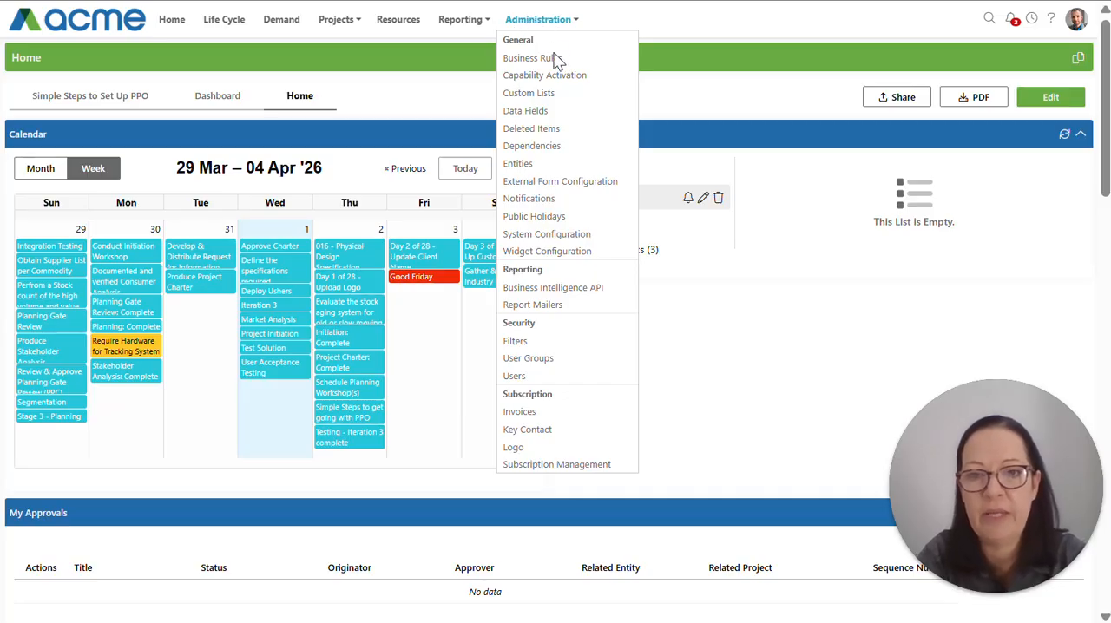
left_click(547, 251)
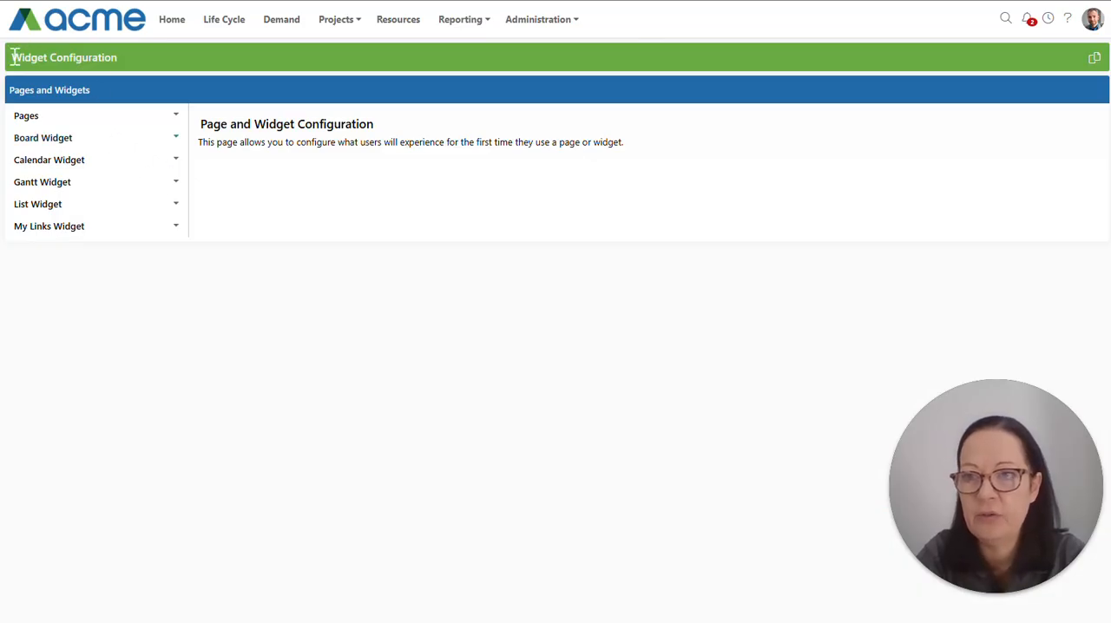
left_click(32, 122)
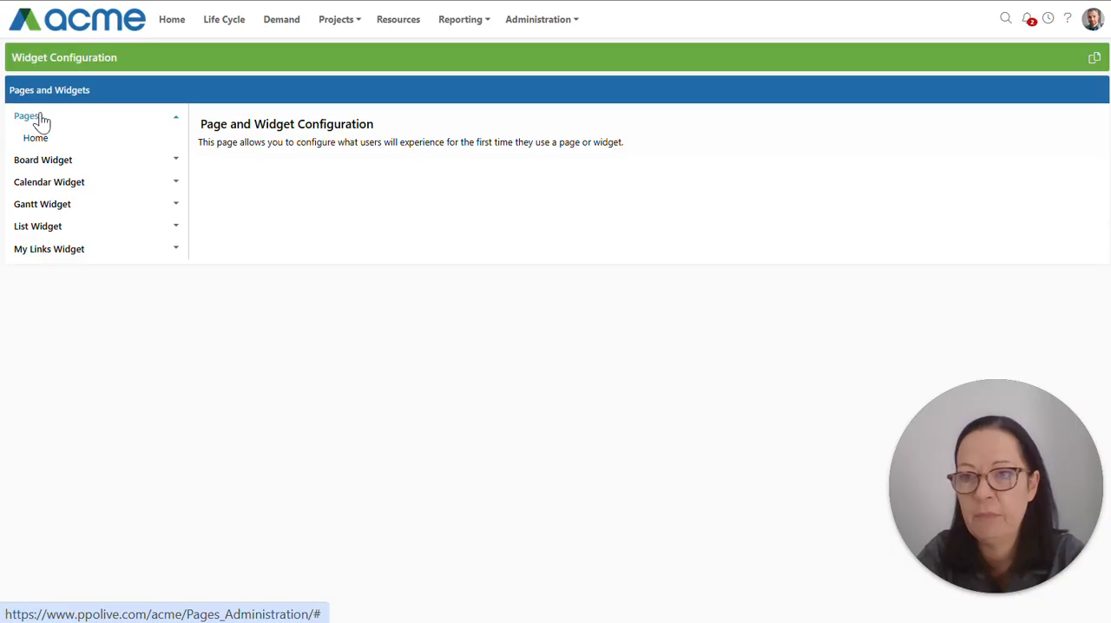
left_click(37, 141)
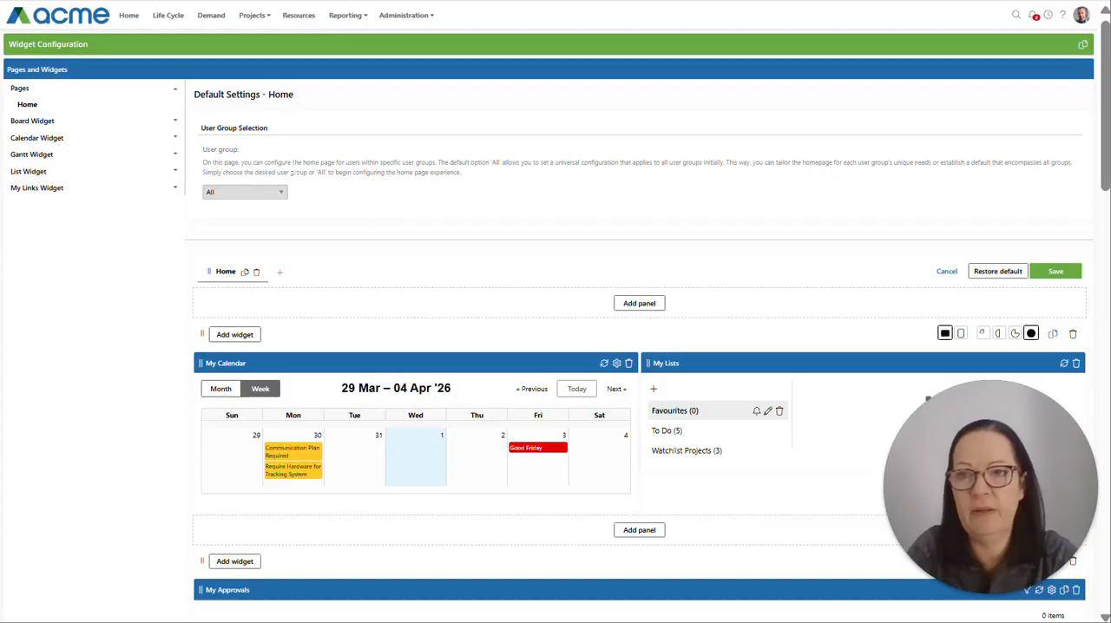
Step: Select PPO Administrators as the user group for the default Home page configuration
left_click_drag(201, 128, 271, 130)
left_click(291, 194)
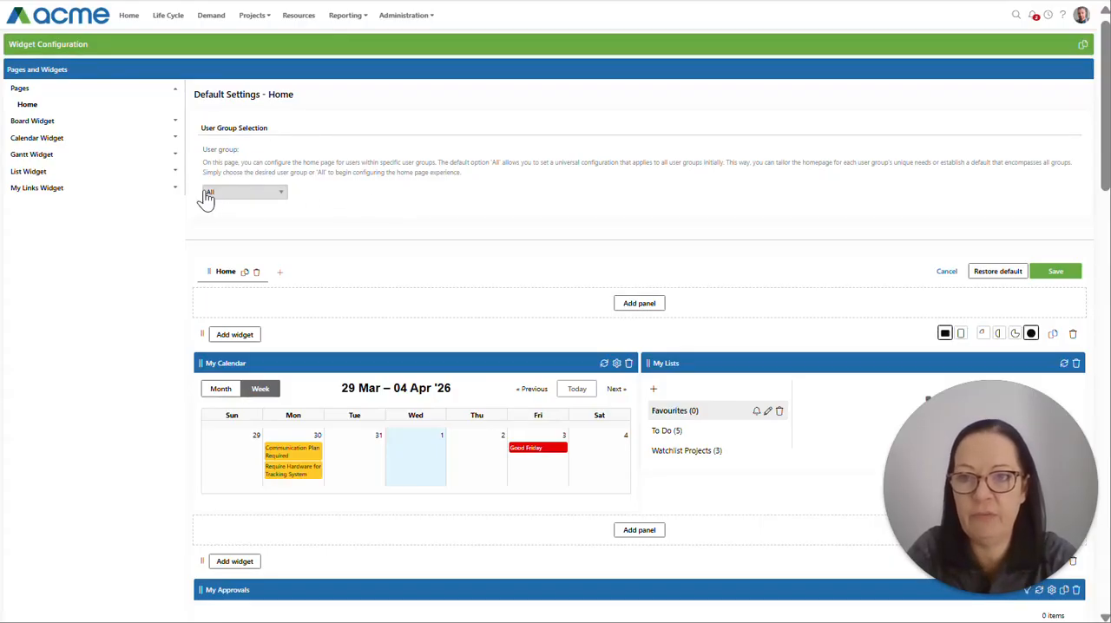
left_click(276, 195)
left_click(278, 197)
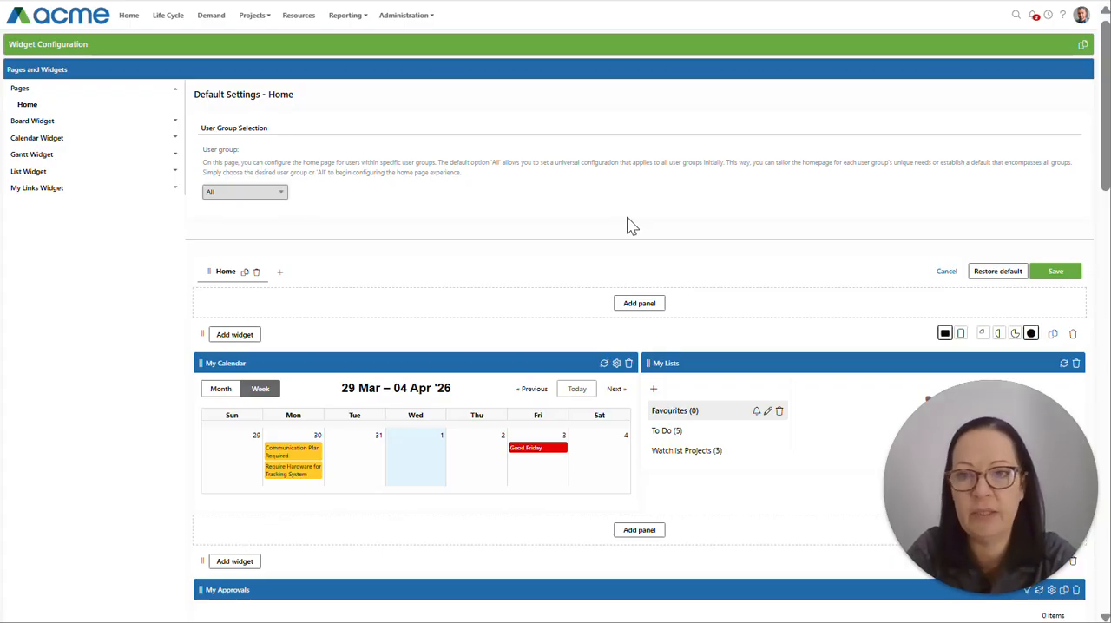
left_click(271, 196)
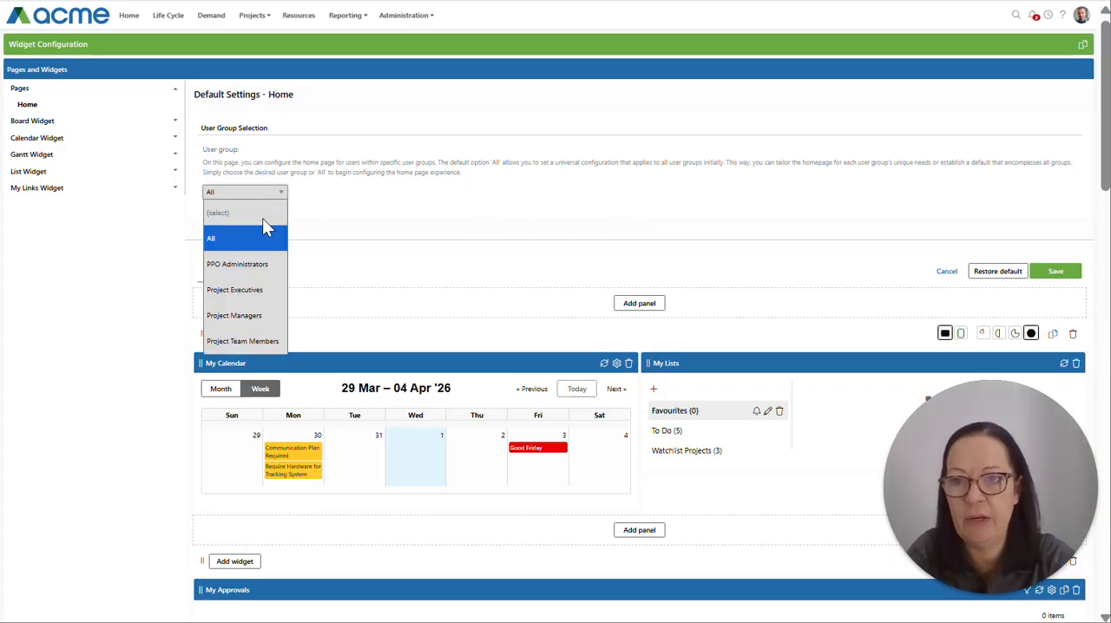
left_click(259, 268)
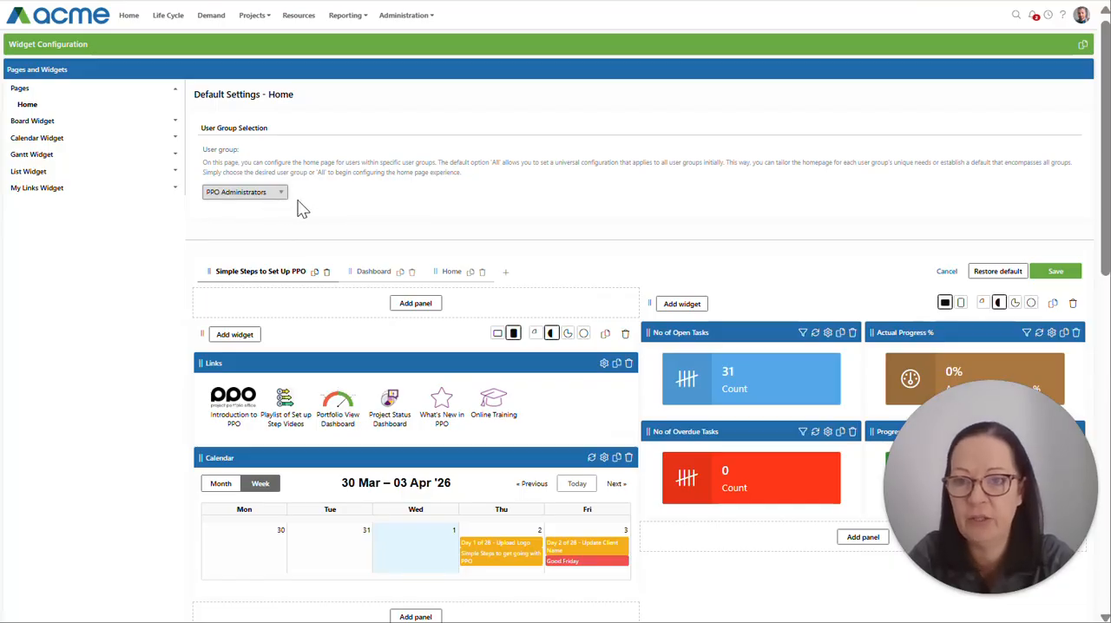
Step: Copy the Dashboard tab, paste it as a new tab after Home, and rename the copy My Portfolio
left_click(366, 272)
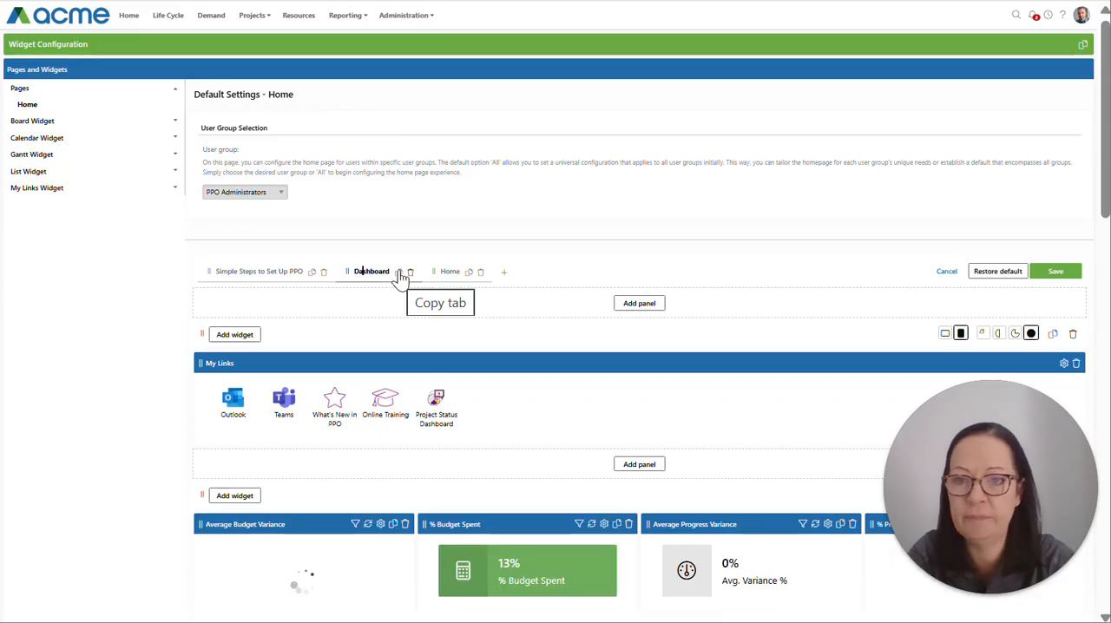
left_click(397, 274)
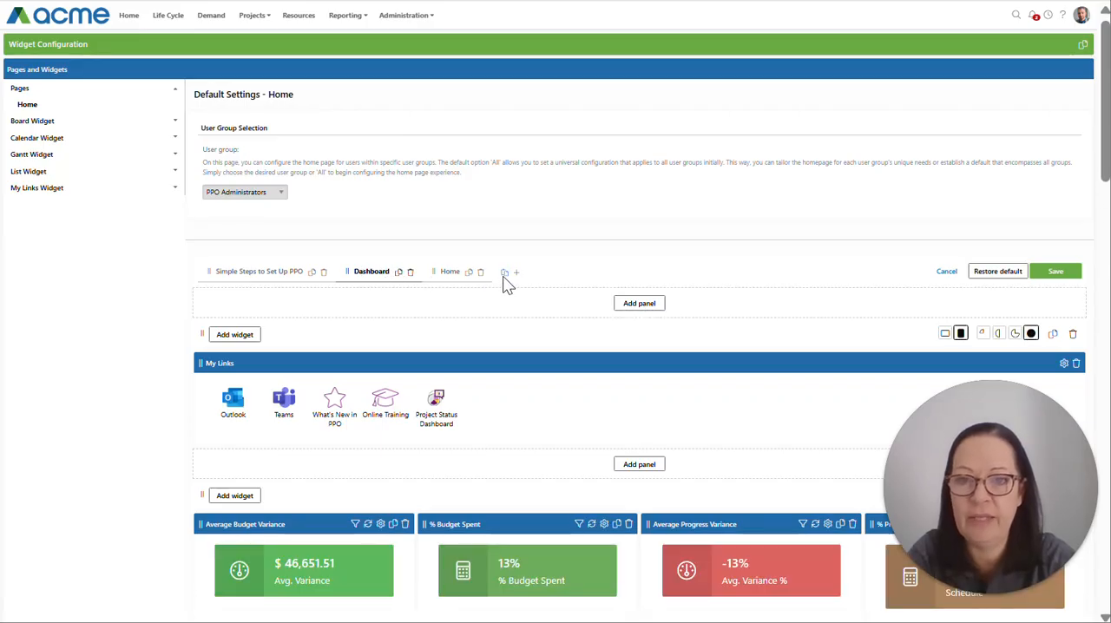
left_click(504, 273)
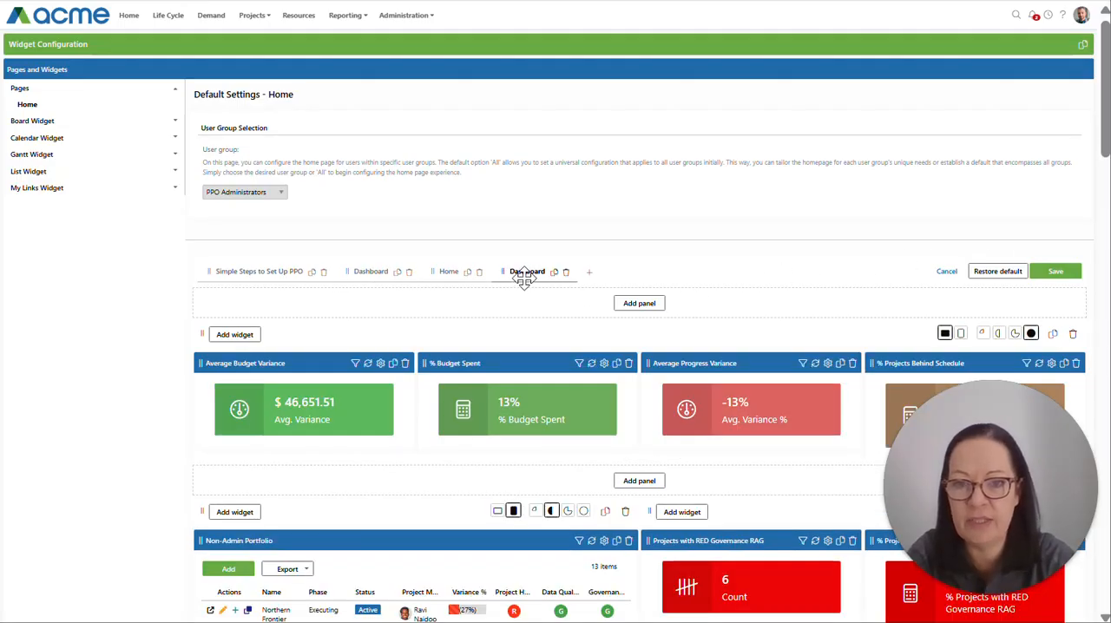
double_click(528, 271)
type("My Portfolio")
key("Return")
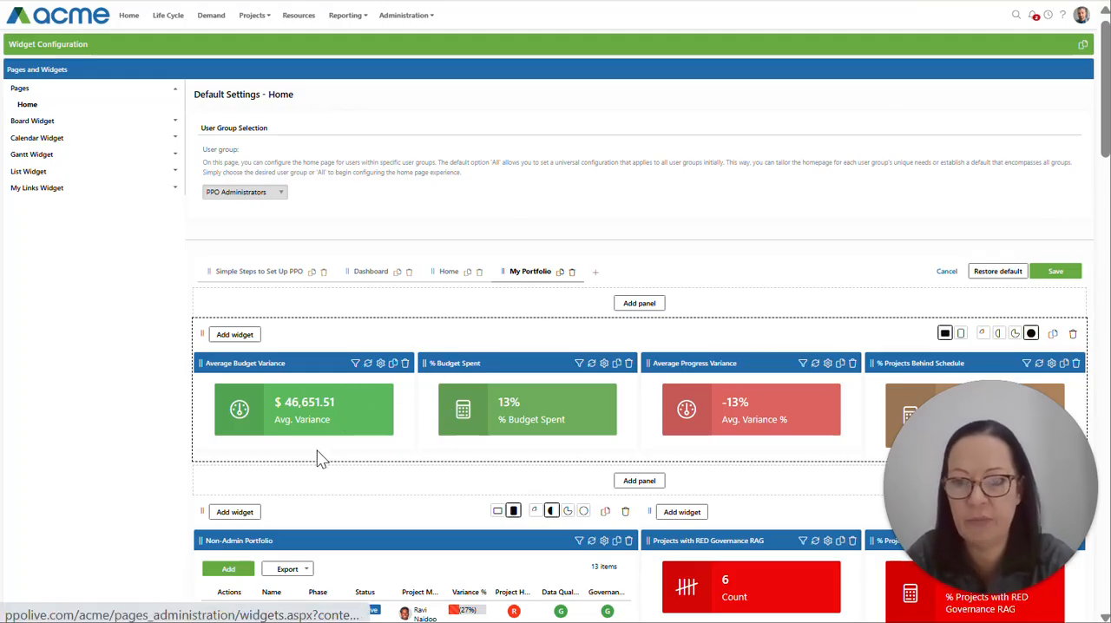
Step: Examine the filter and calculation settings of the Average Budget Variance widget on the My Portfolio tab
left_click(355, 365)
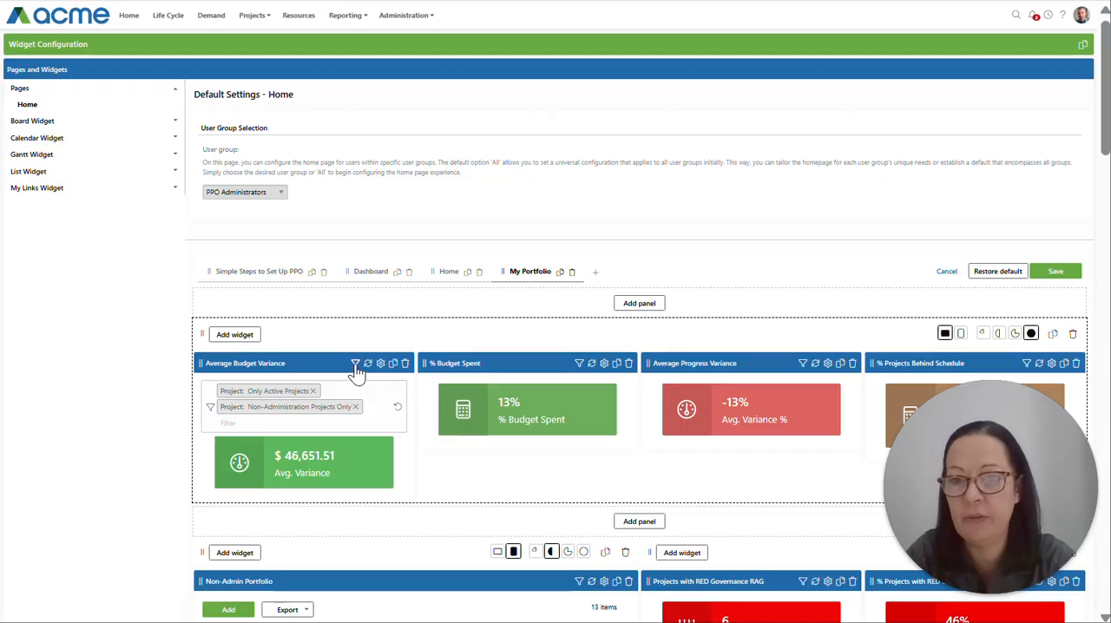
left_click(356, 364)
left_click(380, 365)
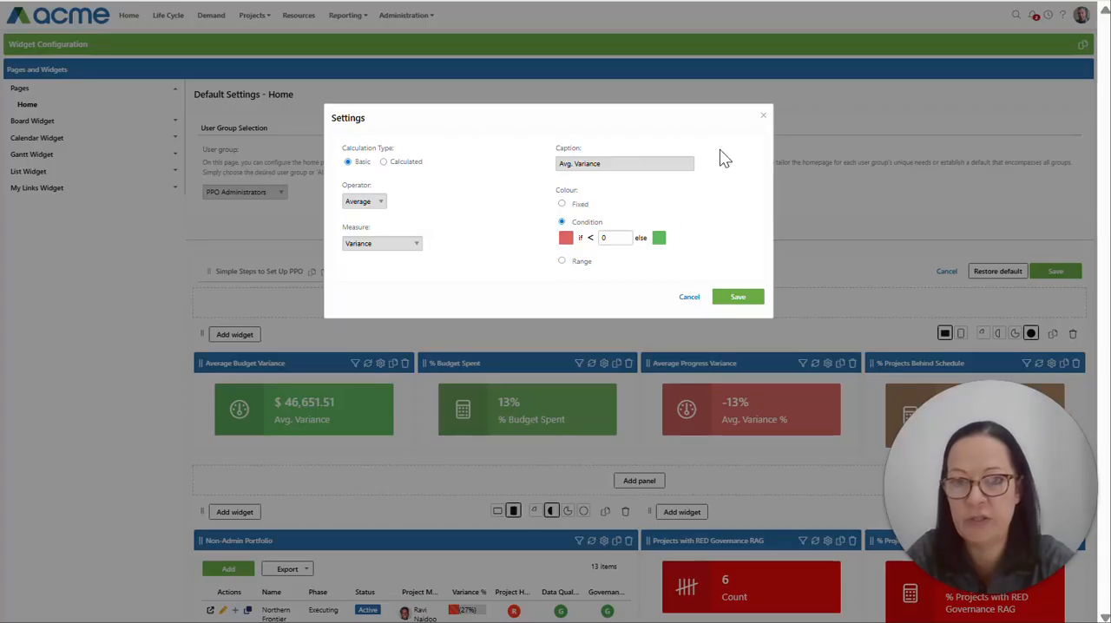
left_click(762, 120)
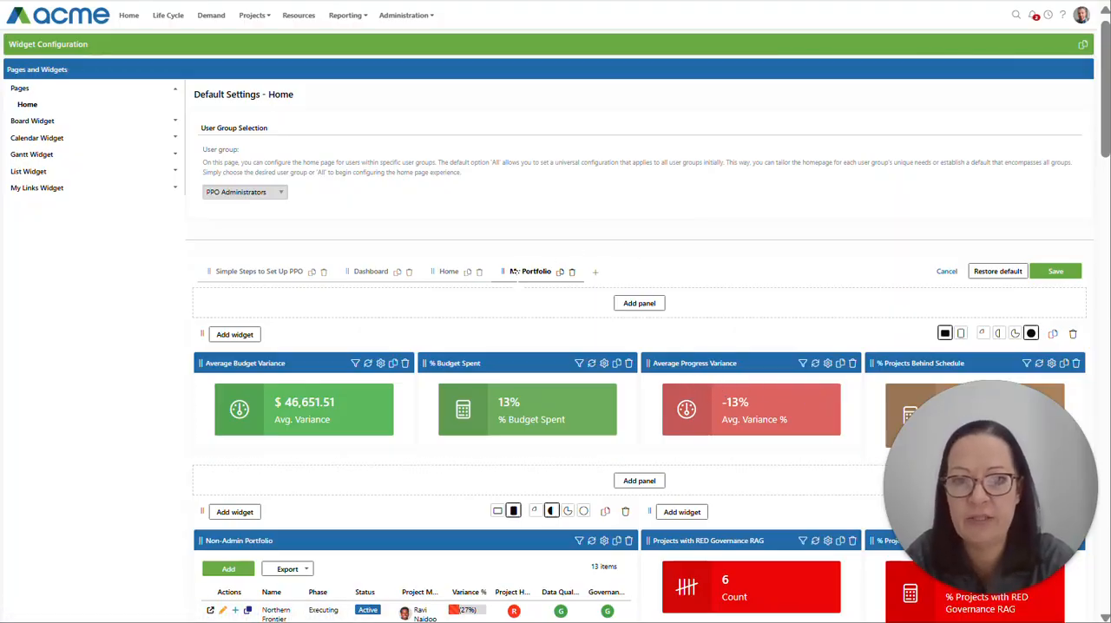
Step: Add a new tab named Portfolio Timeline containing a Gantt widget for Tasks
left_click(597, 277)
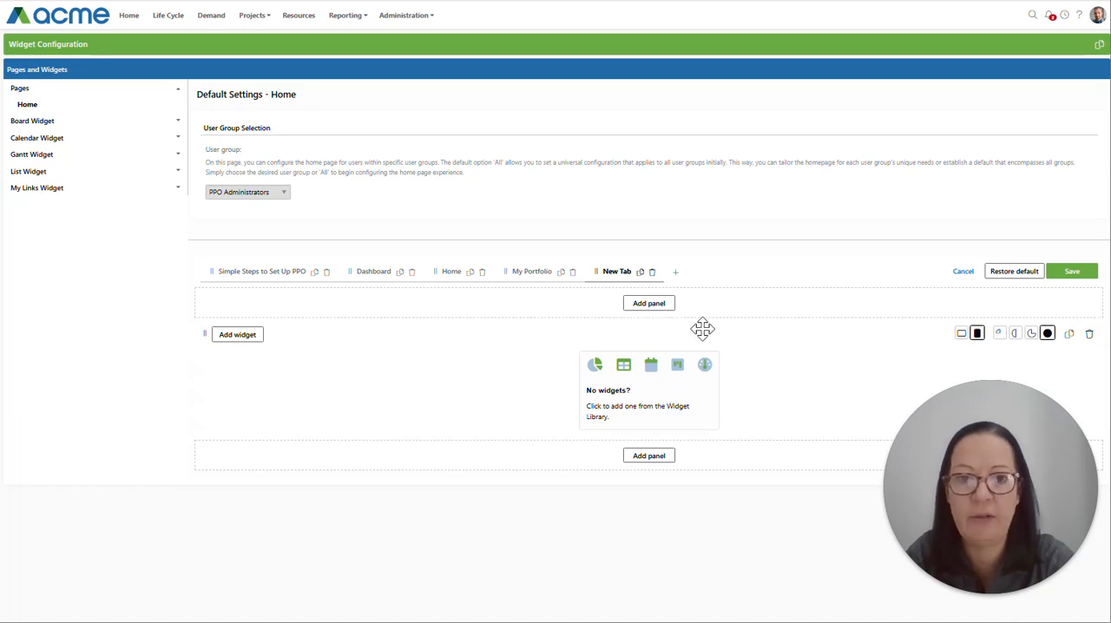
left_click(638, 392)
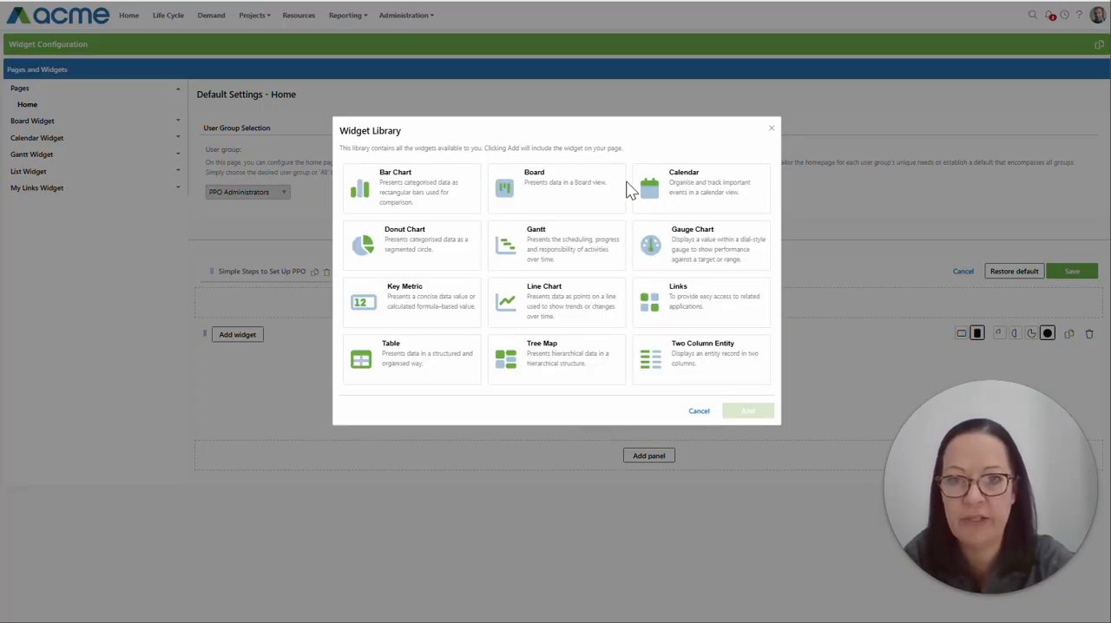
left_click(552, 242)
left_click(403, 425)
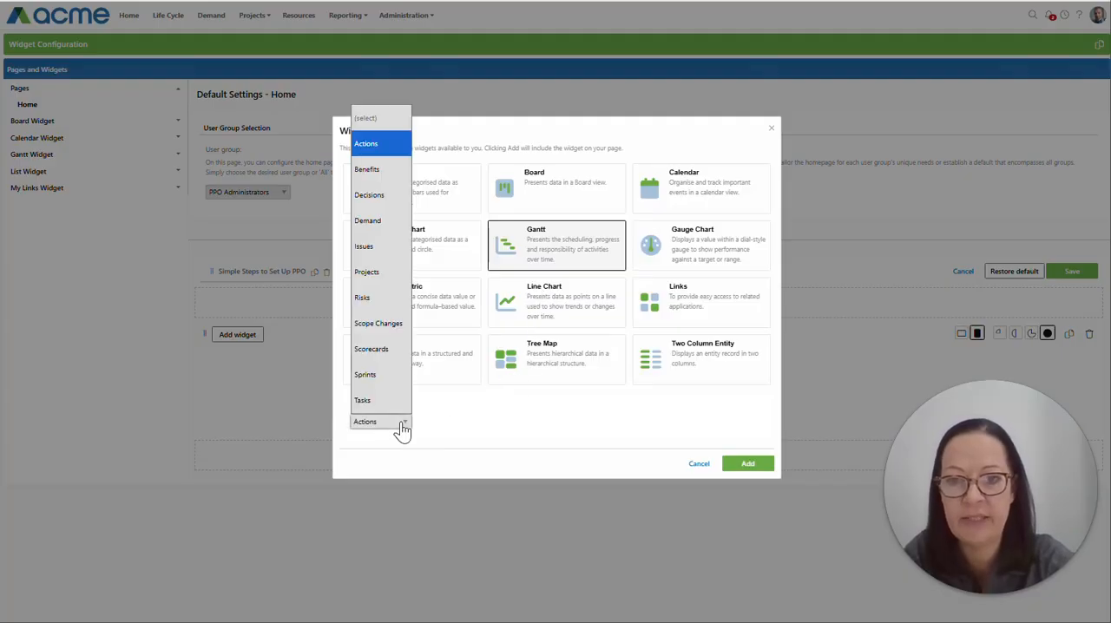
left_click(383, 399)
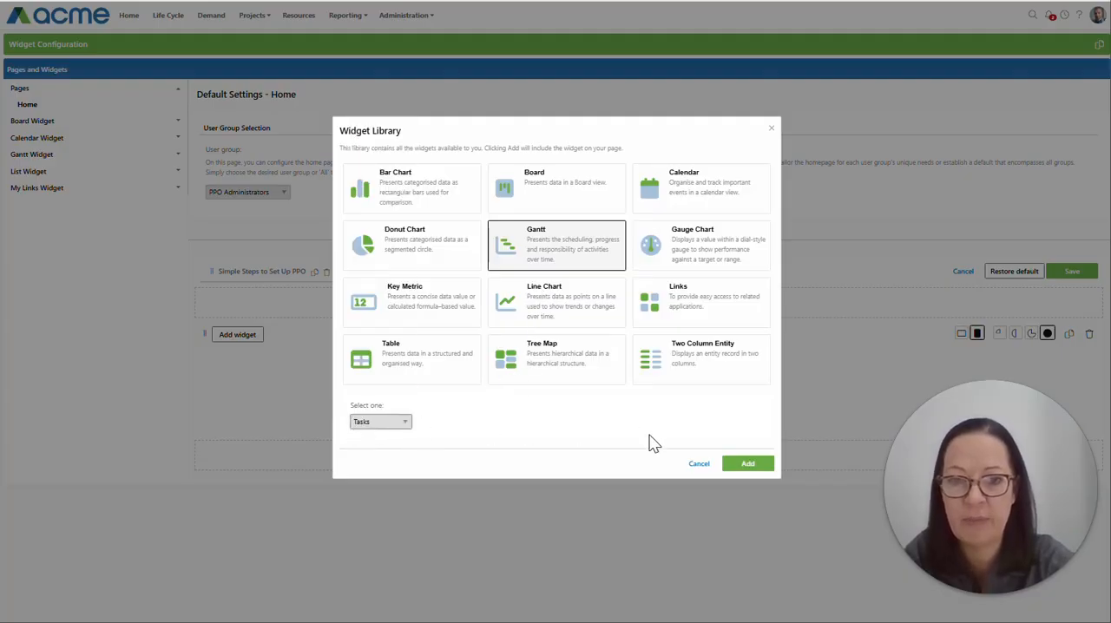
left_click(748, 465)
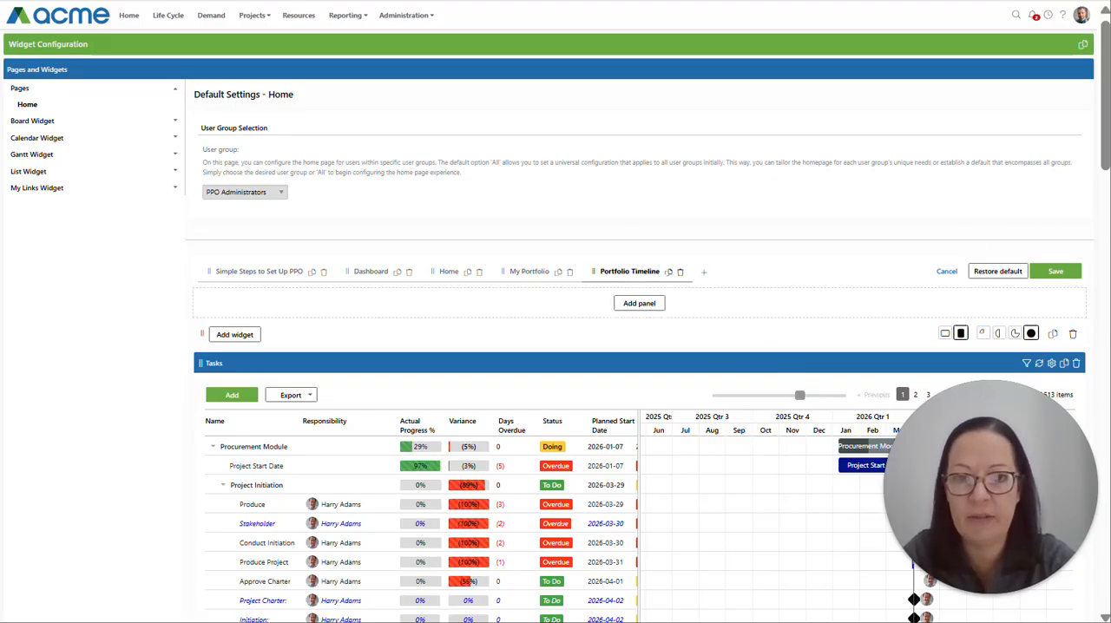
Step: Add a filter to the Tasks Gantt widget that includes only items of type Project Task
left_click(1027, 363)
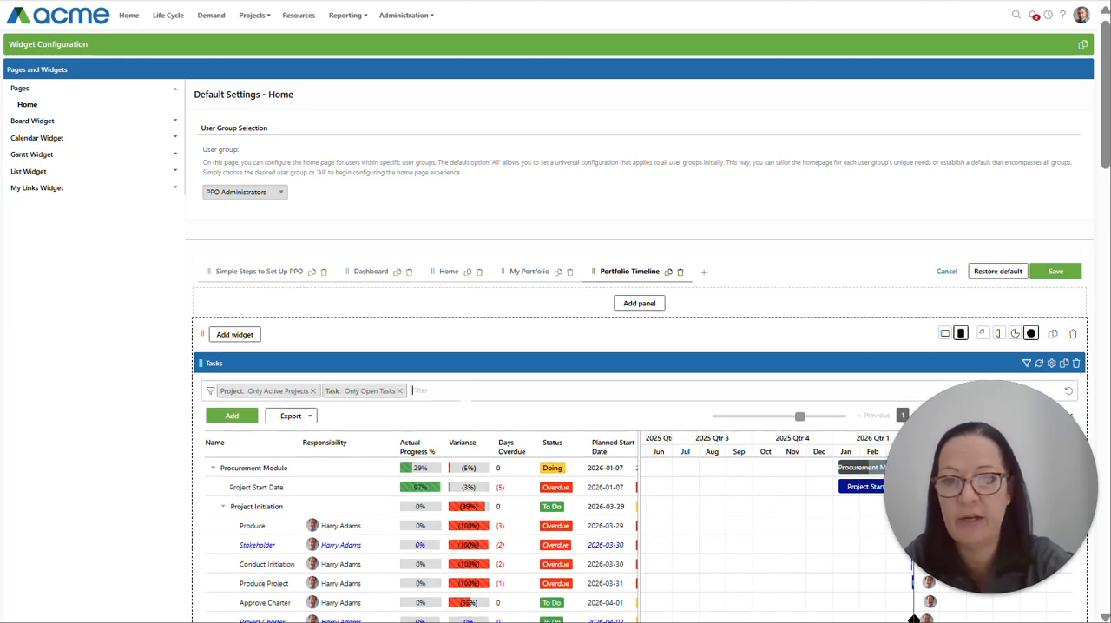
left_click(455, 392)
scroll(495, 515, "down", 3)
left_click(423, 606)
left_click(472, 469)
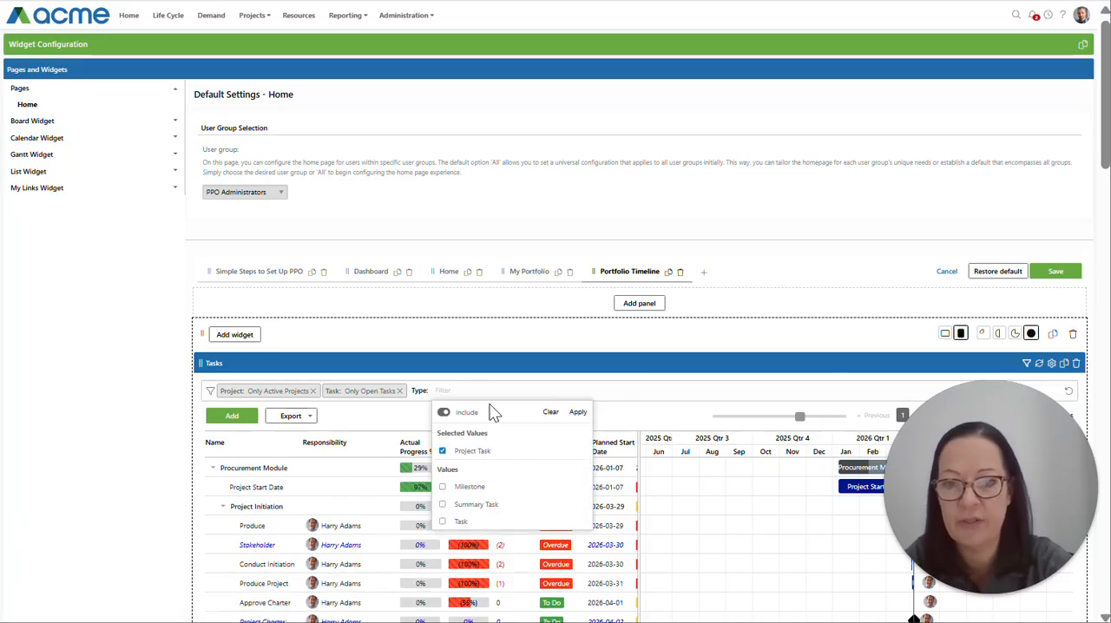
left_click(578, 411)
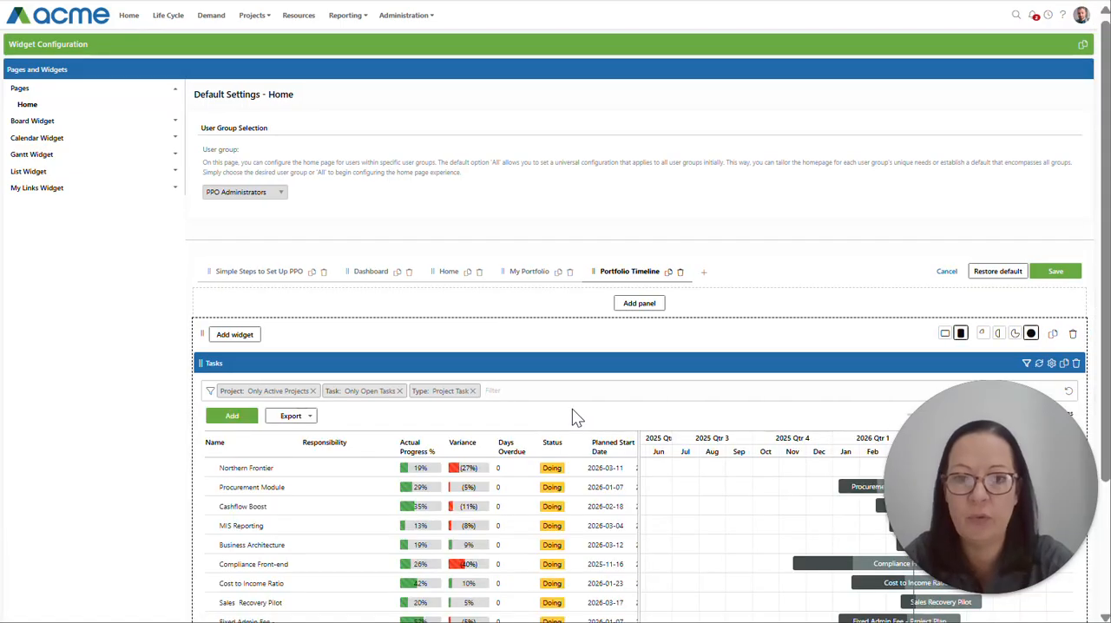
Step: Remove the Responsibility and Last Update columns from the Tasks Gantt widget and save its settings
scroll(473, 364, "down", 2)
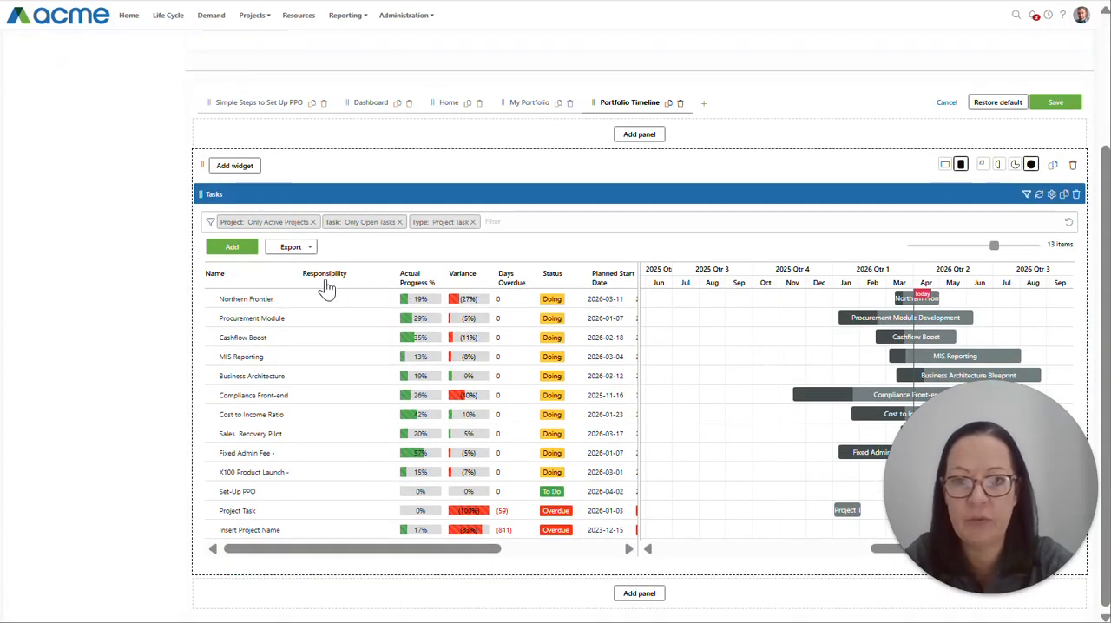
left_click(1053, 195)
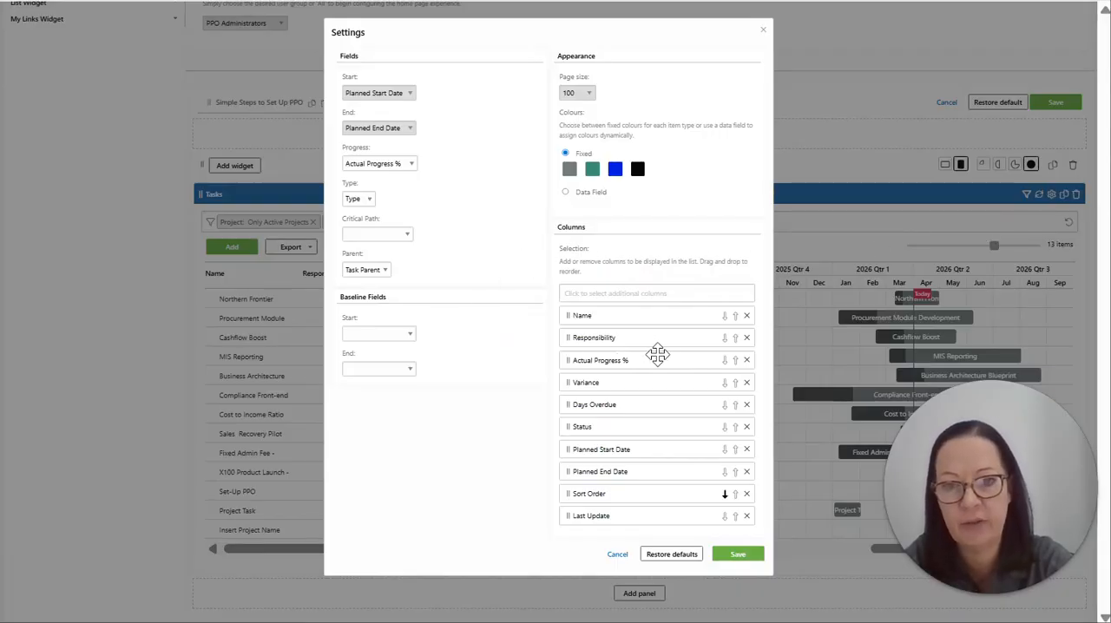
left_click(745, 337)
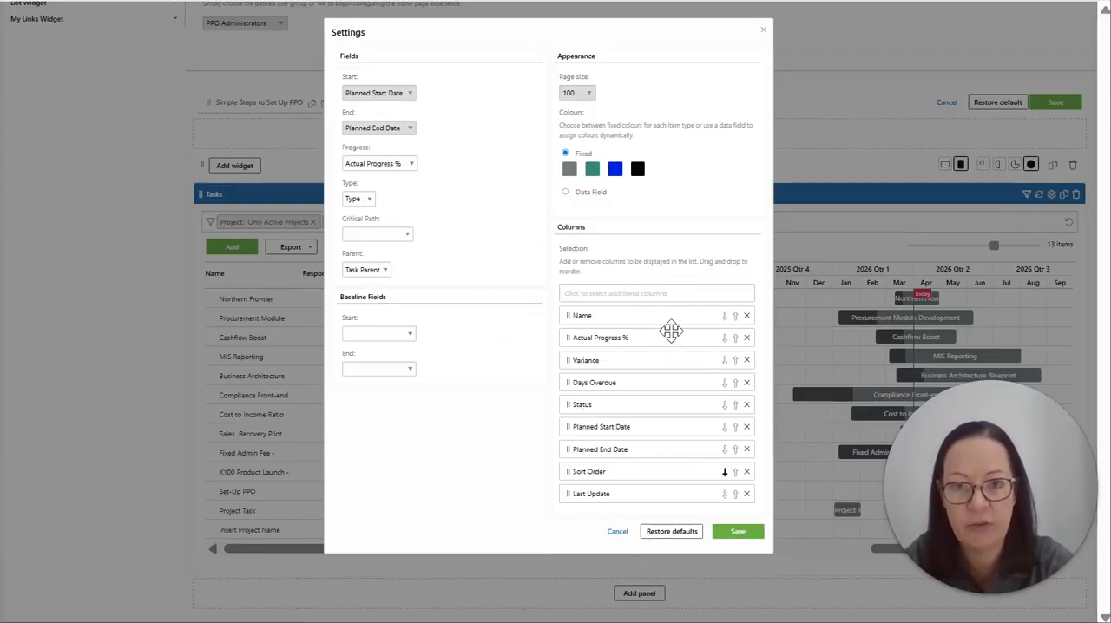
left_click(747, 495)
left_click(736, 514)
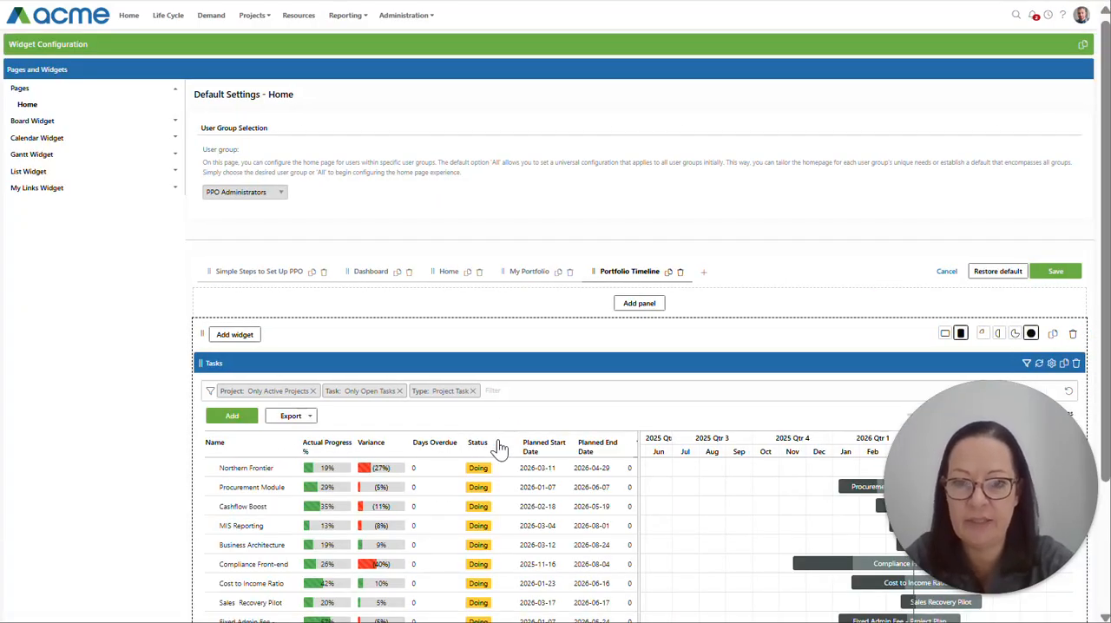
Step: Check the Tasks Gantt widget and save the default Home page configuration for PPO Administrators
scroll(716, 404, "down", 2)
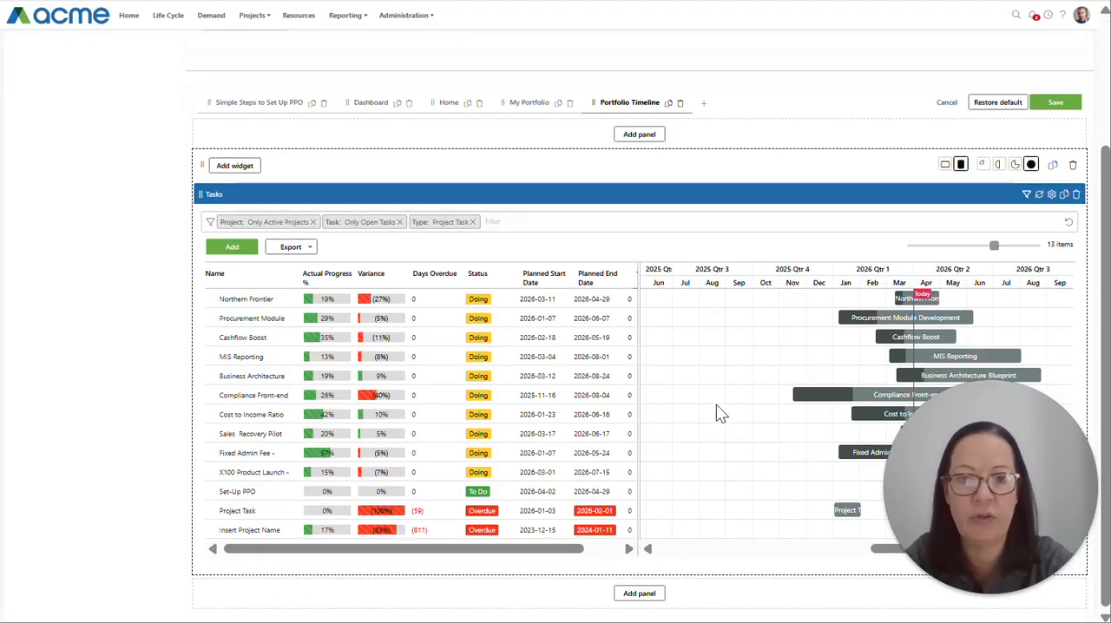
scroll(734, 404, "up", 2)
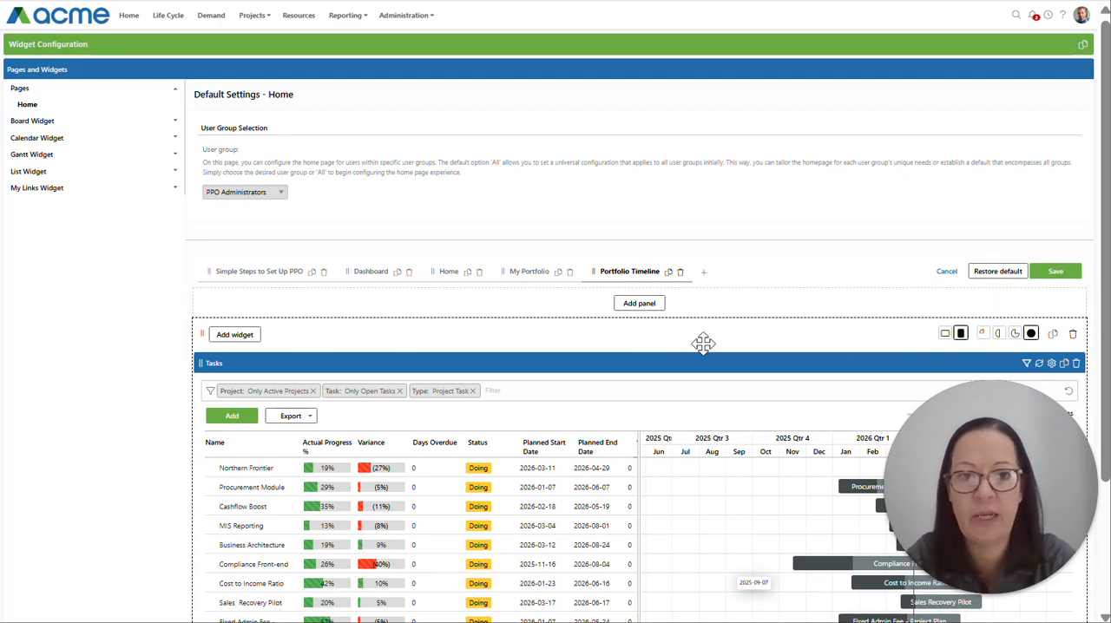
left_click(1055, 273)
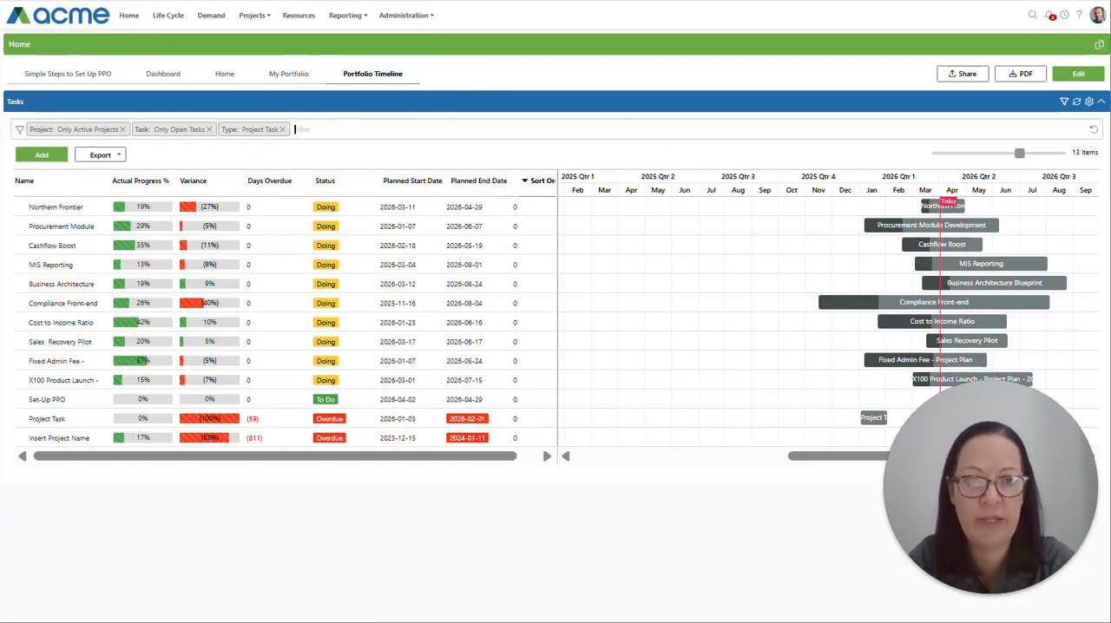
Step: Narrow the task column area on the Home page's Portfolio Timeline tab to end after Planned End Date, widening the Gantt timeline
left_click_drag(557, 228, 511, 228)
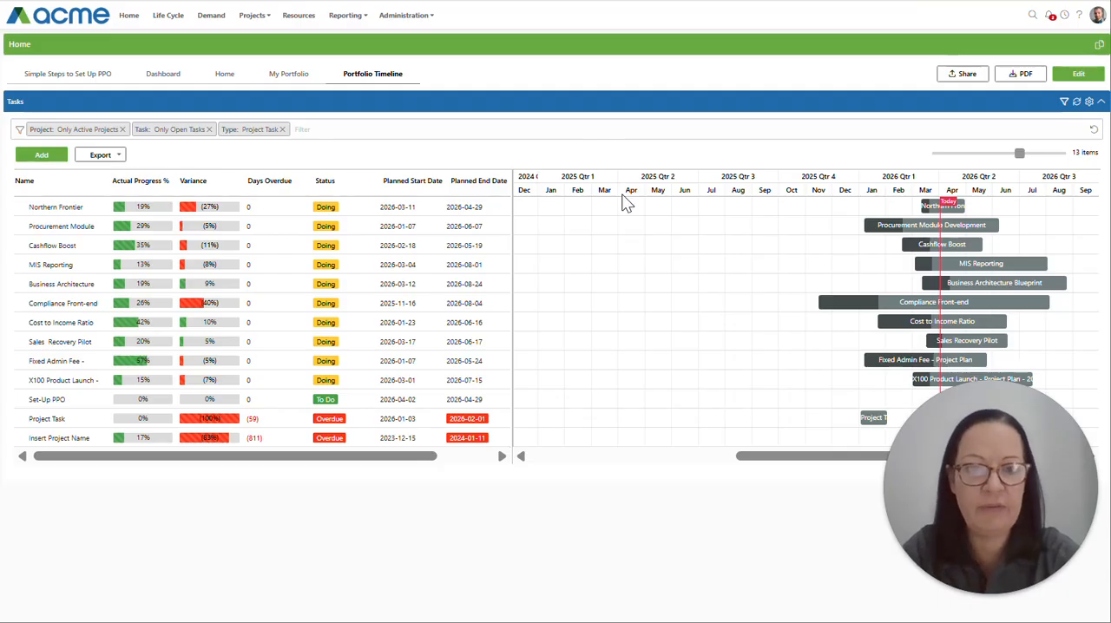